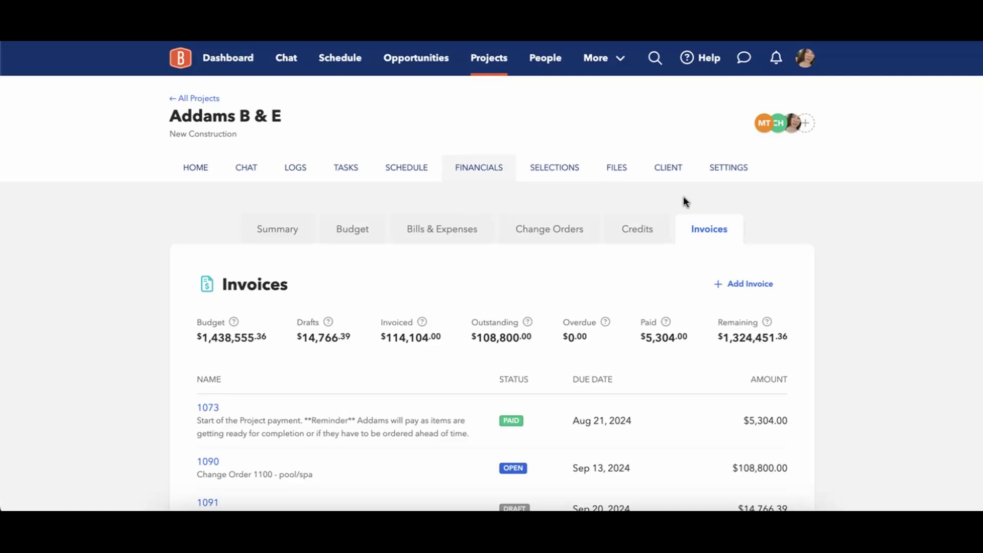
- Review the project's financial summary down to the remaining balance and follow its payments entry to the invoices list
click(614, 63)
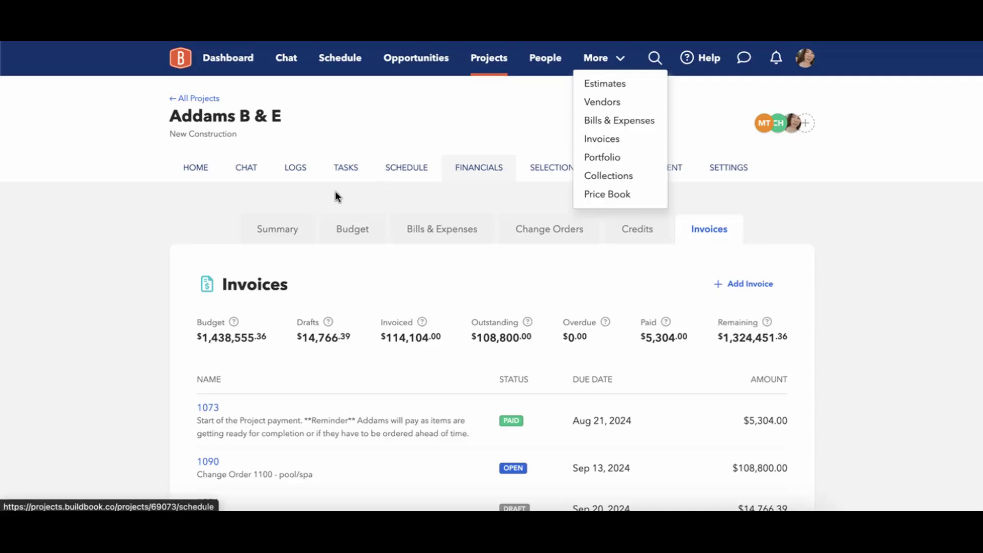
click(226, 197)
click(275, 231)
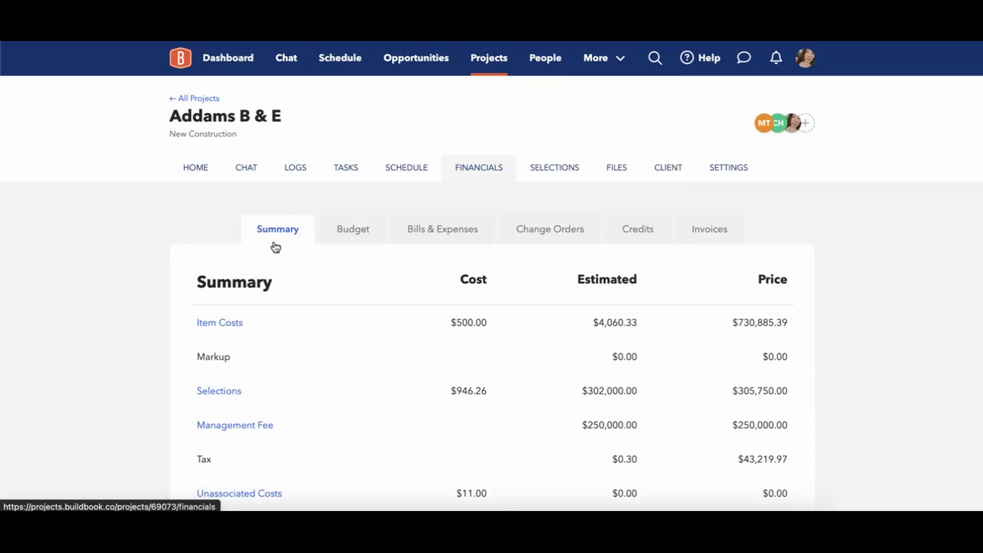
scroll(275, 247, down, 6)
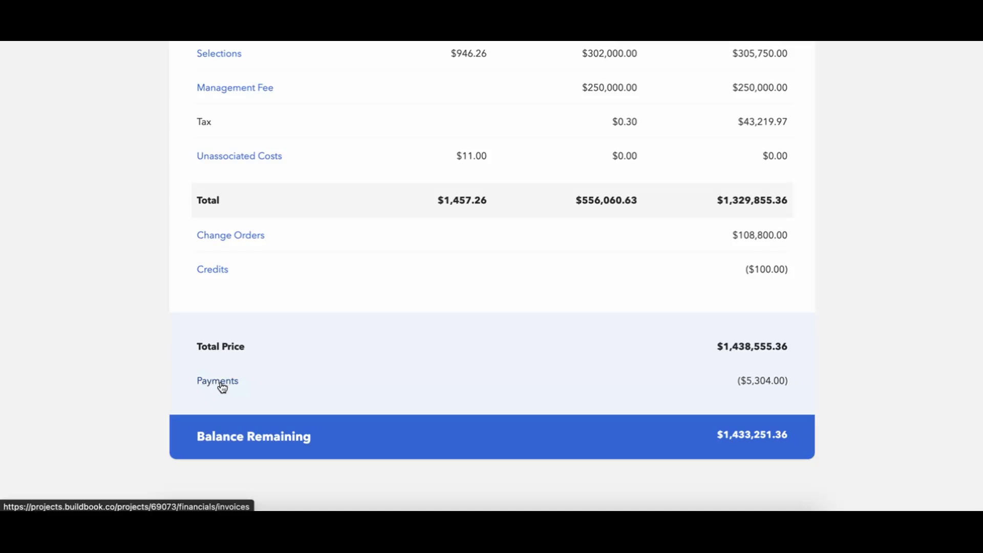
click(225, 384)
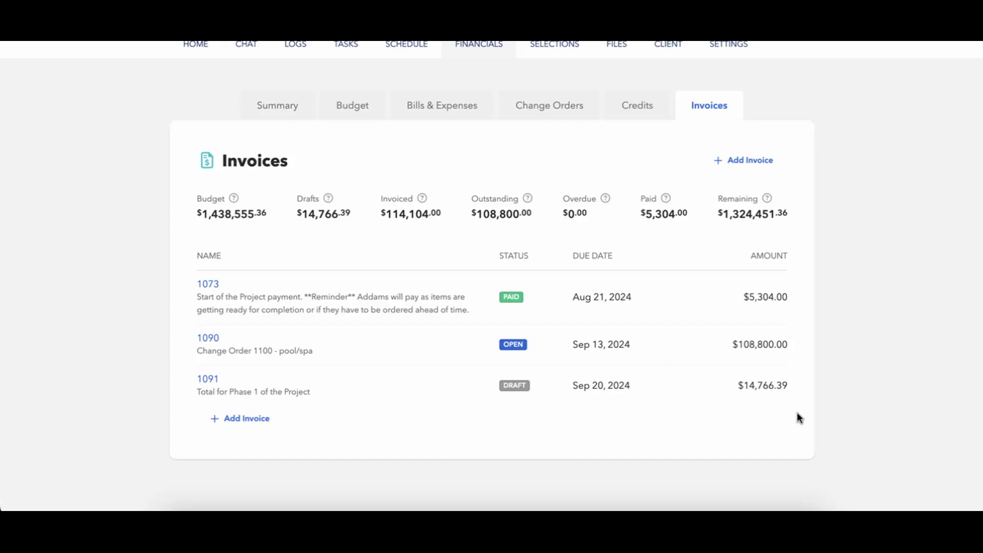
- Open the paid invoice for the start-of-project payment, look it over and return to the invoices list
scroll(797, 412, up, 1)
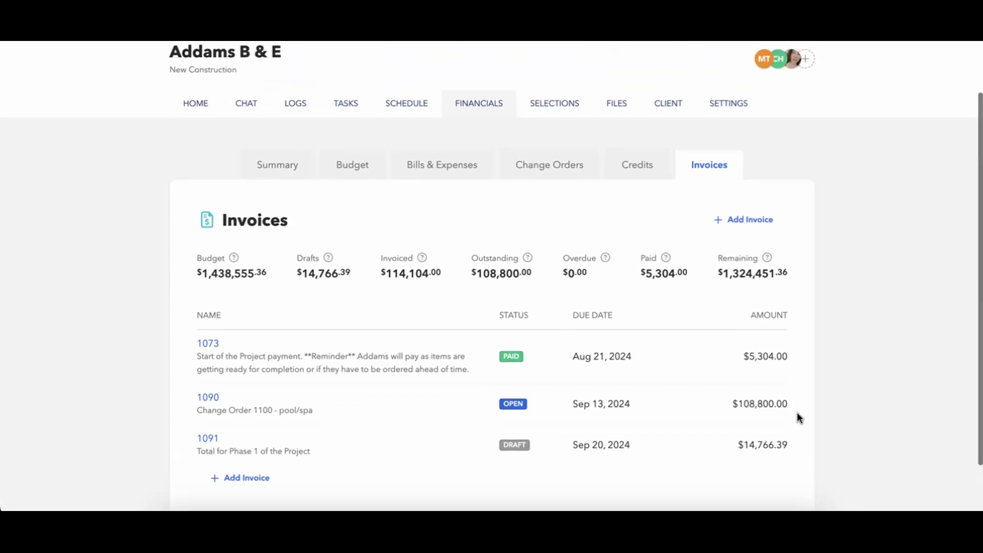
click(213, 346)
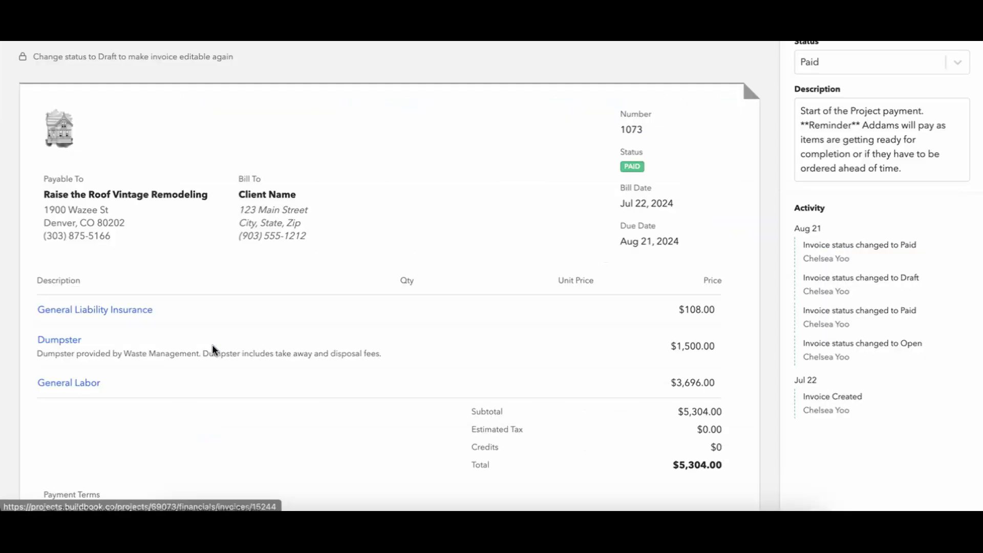
scroll(387, 296, up, 2)
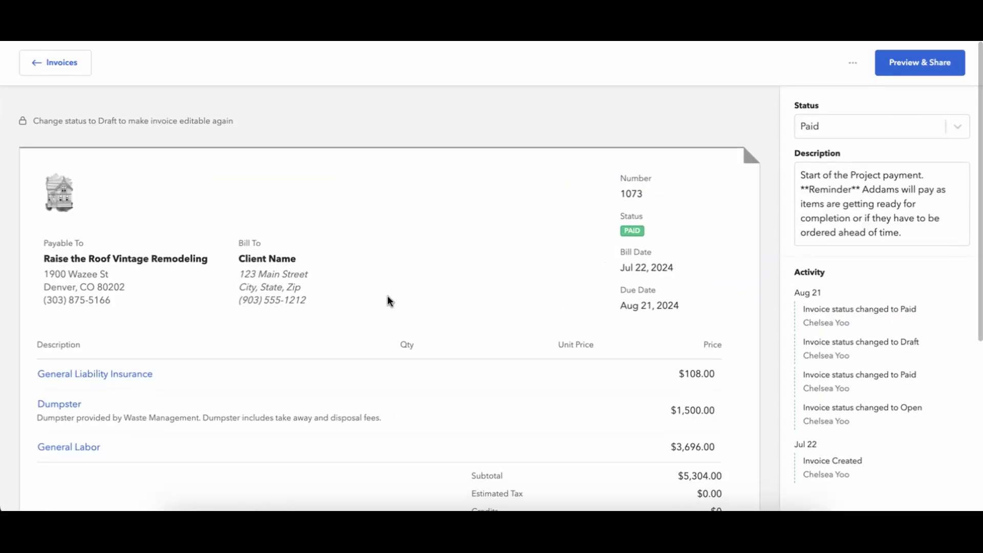
click(84, 64)
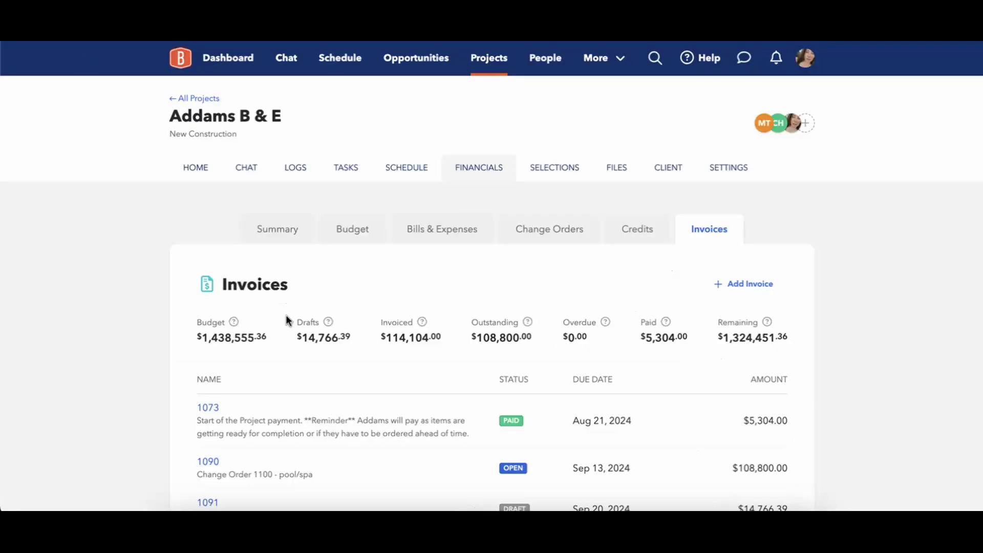
- Open the draft invoice "Total for Phase 1 of the Project" and replace its Bill To person with another listed contact
scroll(356, 351, down, 2)
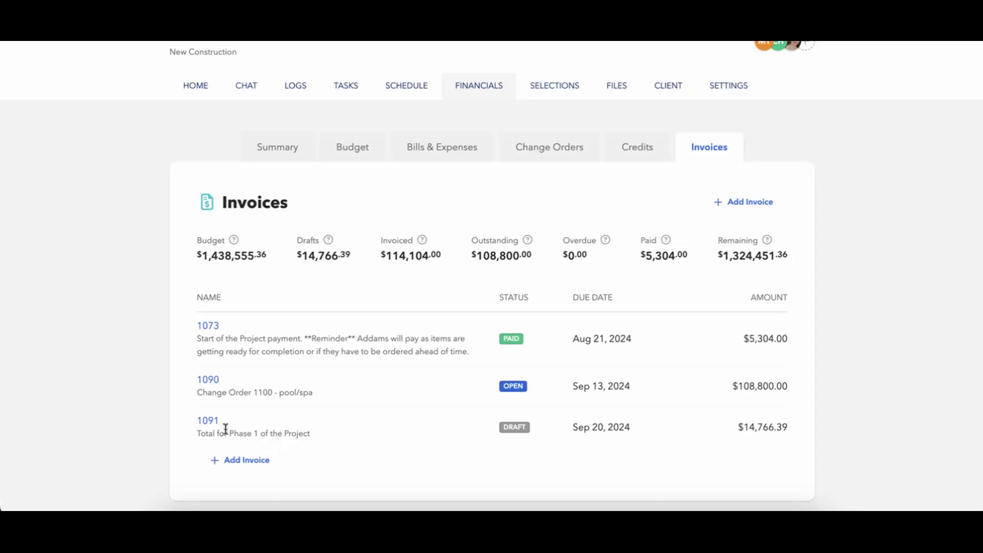
click(206, 422)
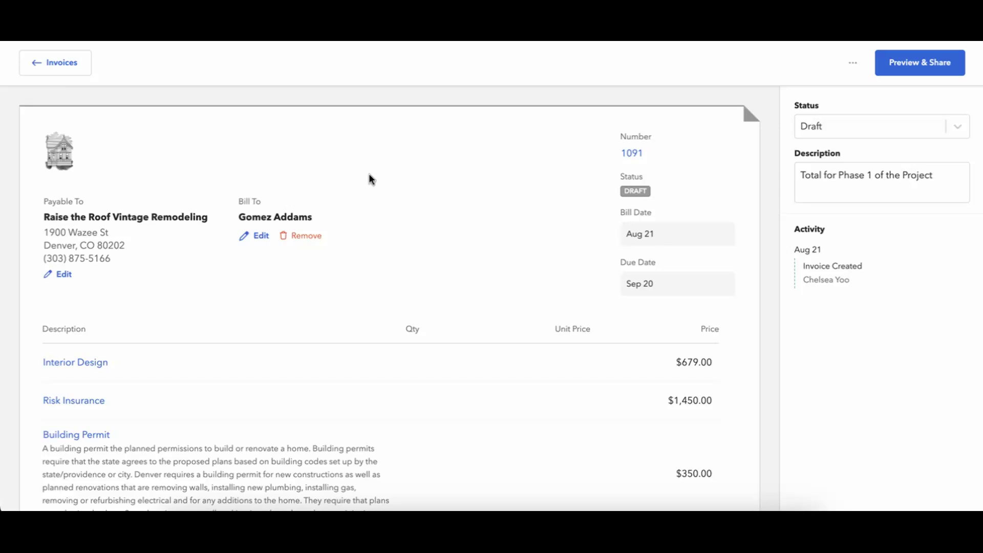
scroll(360, 162, down, 2)
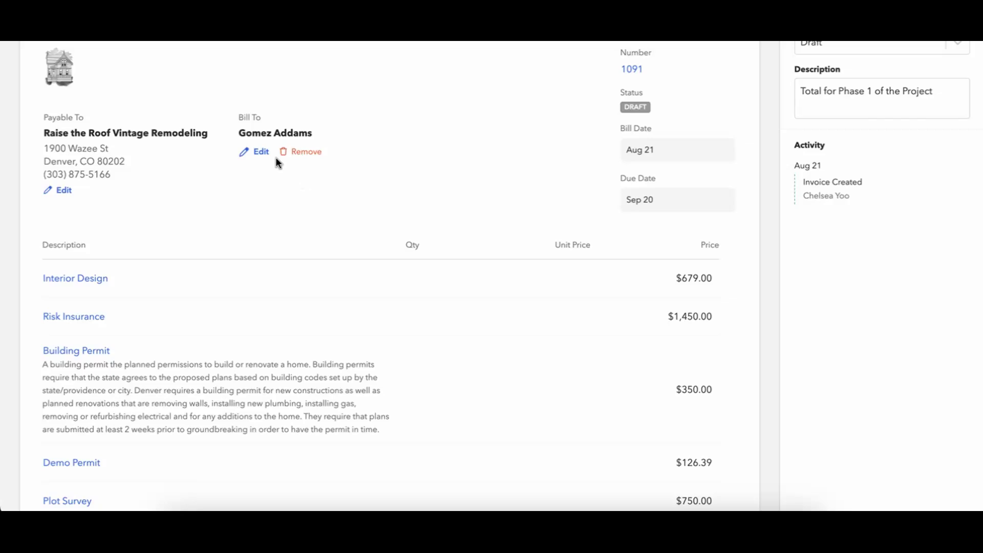
click(296, 152)
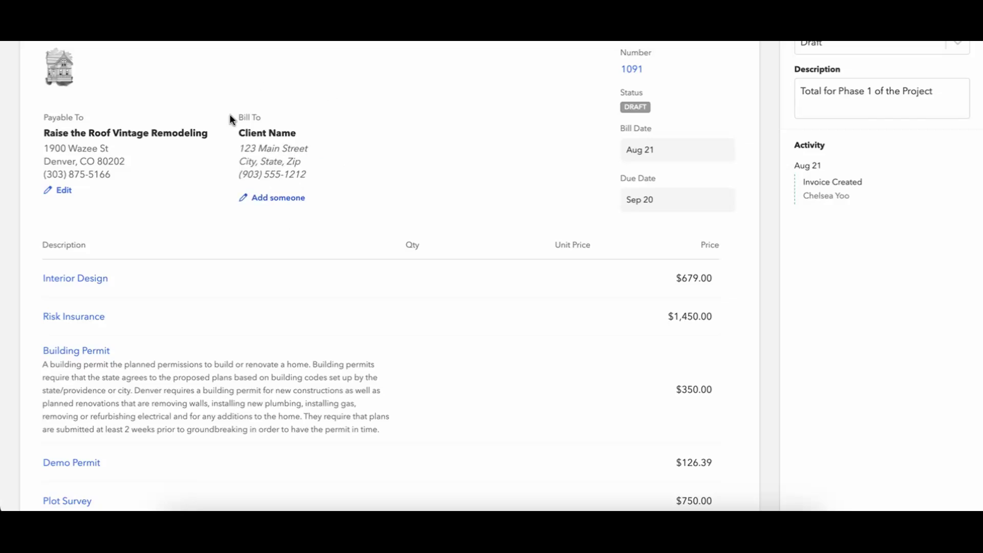
click(280, 205)
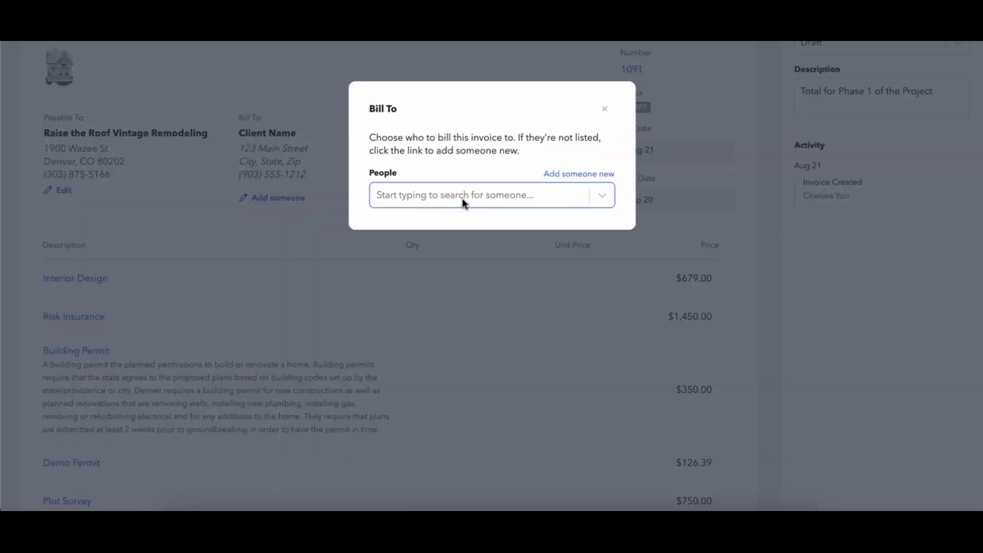
click(504, 193)
click(506, 217)
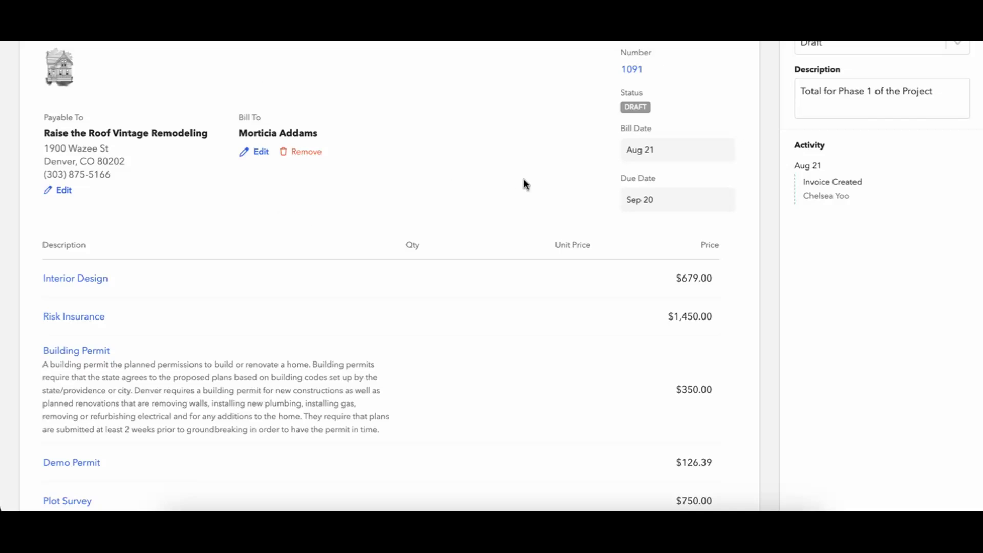
- Add the text "Payment URL" to the invoice's Notes and turn it into a link, keeping "Payment URL" as the link address
scroll(524, 182, up, 3)
scroll(523, 178, down, 15)
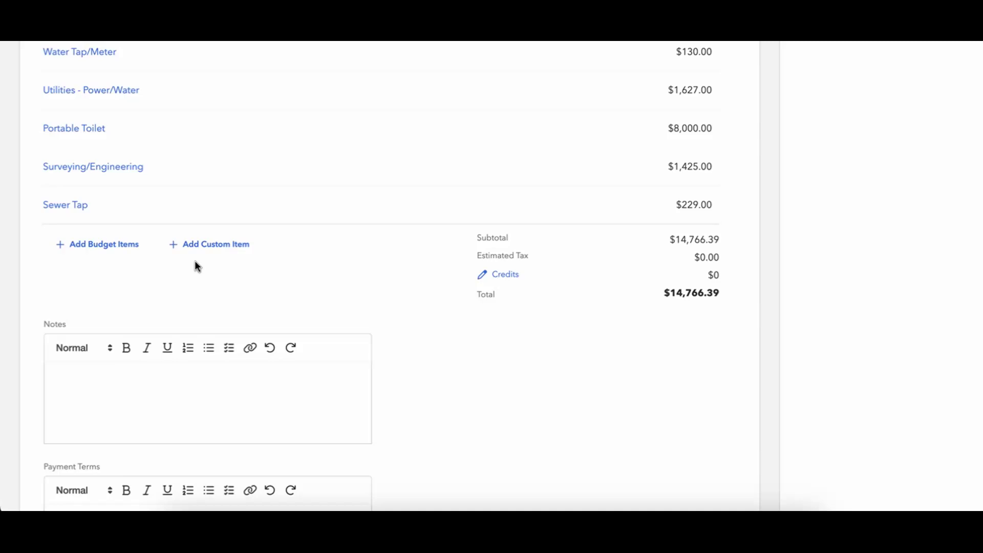
scroll(197, 266, down, 4)
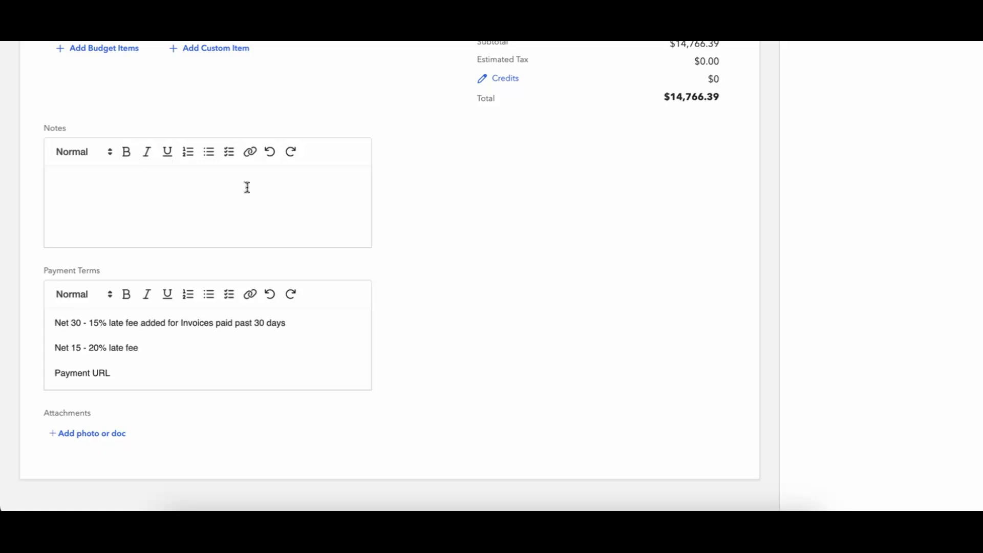
click(108, 177)
text(Payment URL)
drag(110, 180, 46, 181)
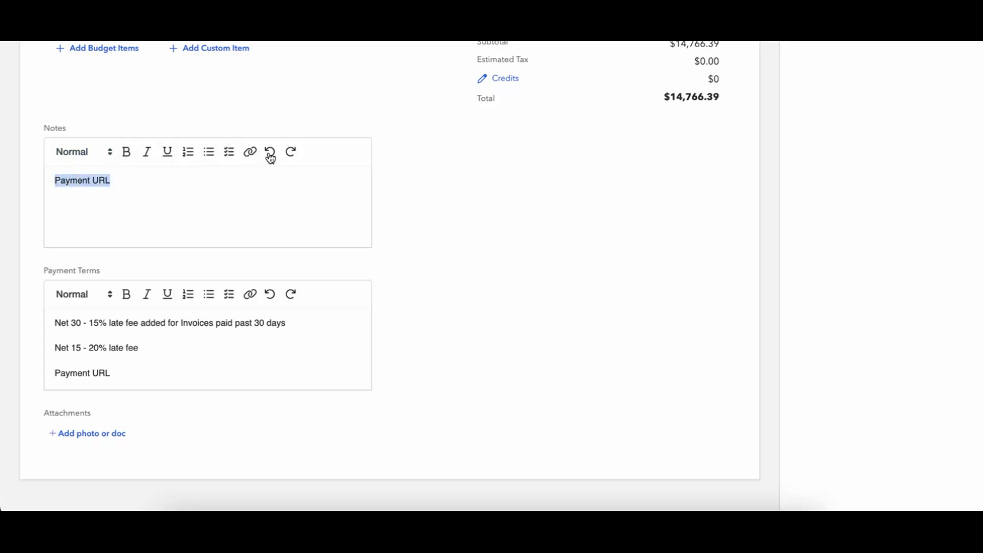
click(250, 152)
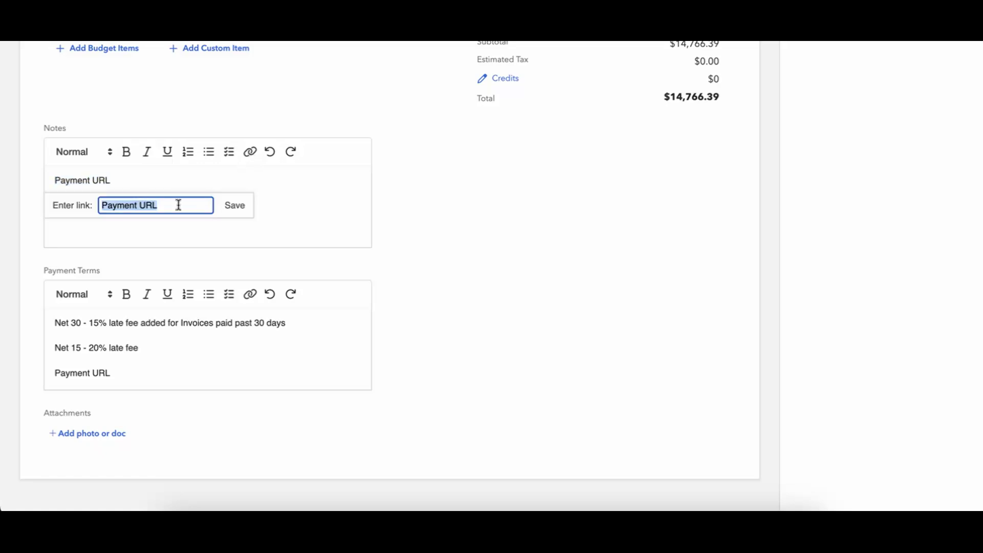
click(227, 211)
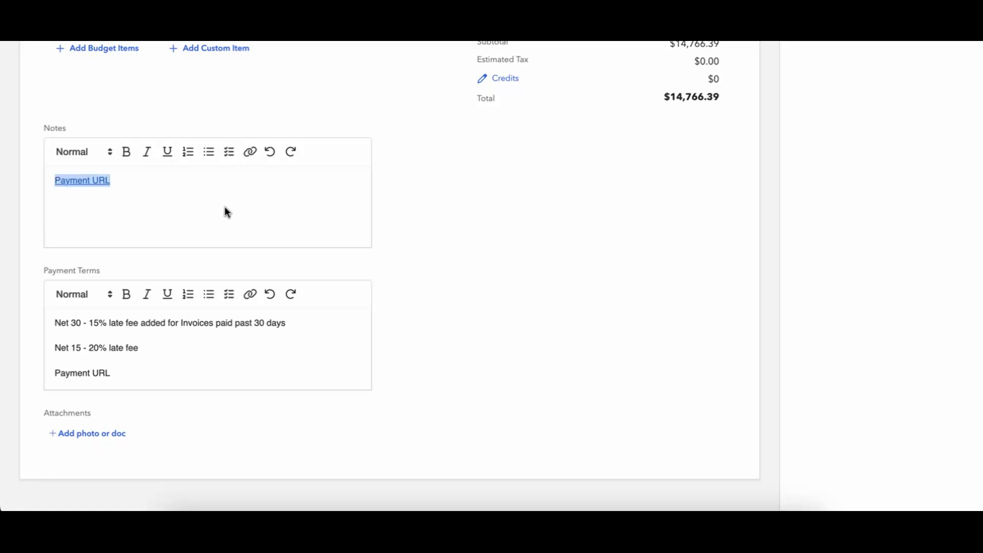
click(172, 184)
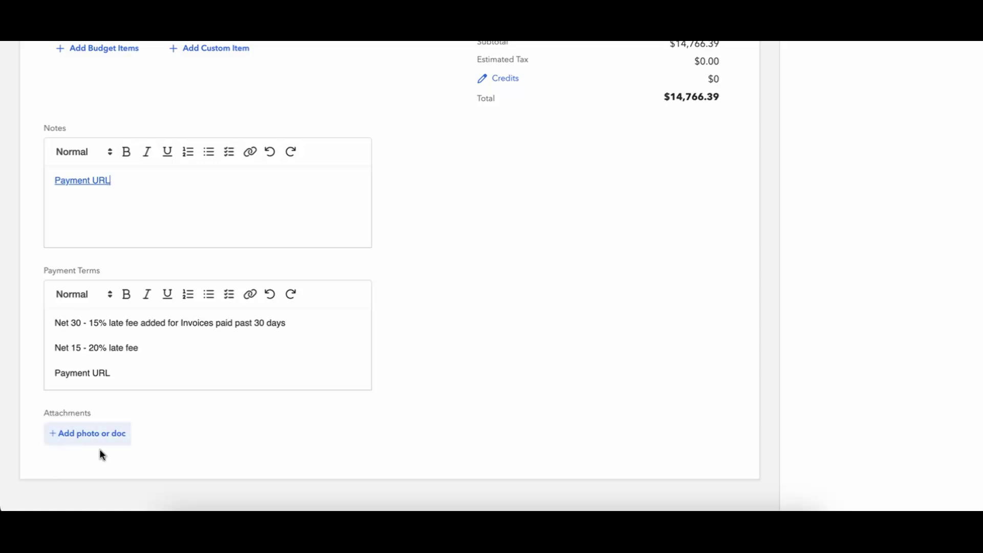
- Examine the draft invoice's available status options and its additional actions without changing anything
scroll(518, 331, up, 15)
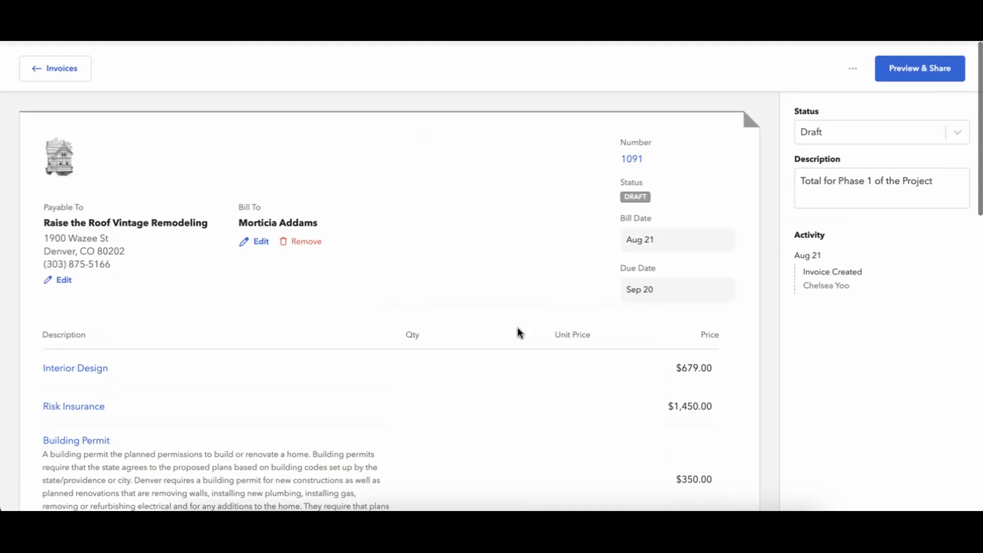
click(819, 126)
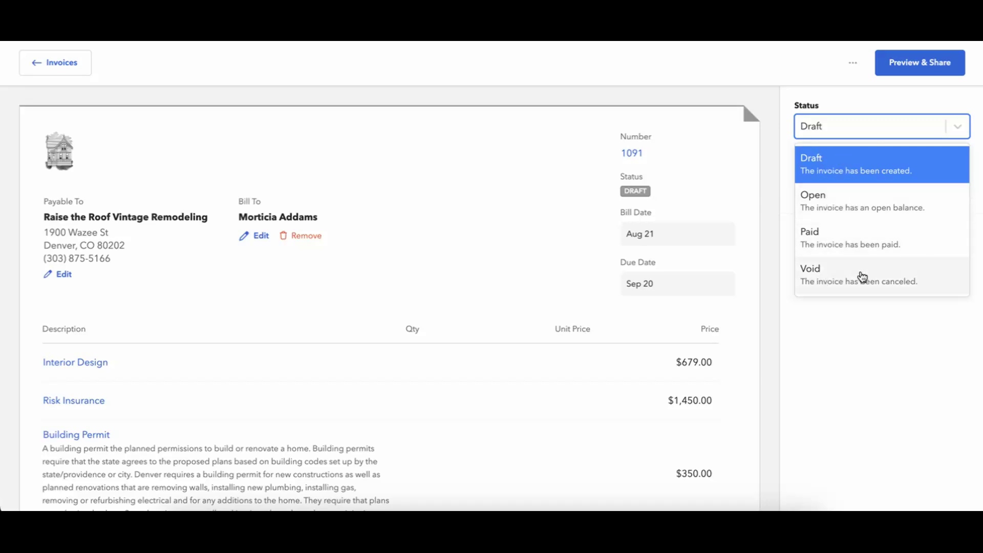
click(873, 104)
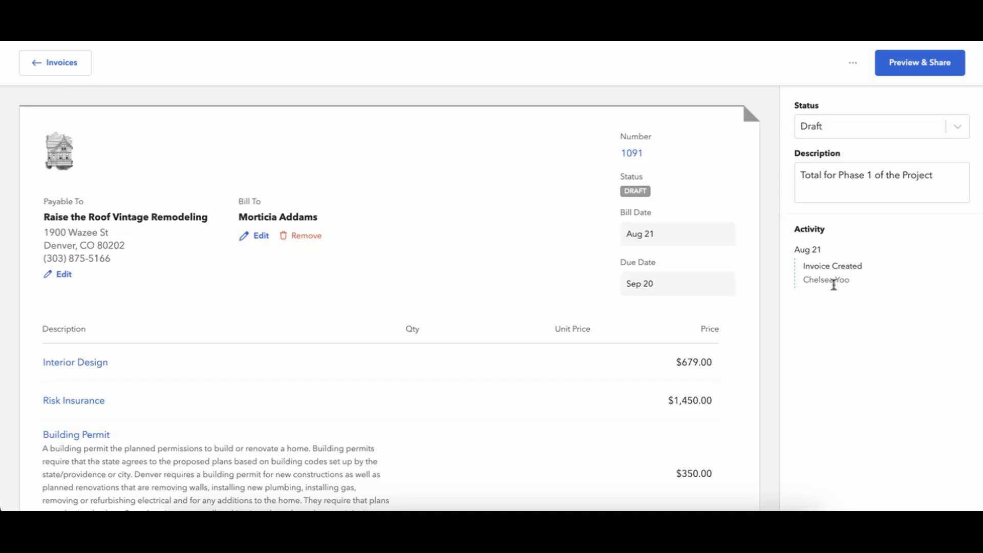
click(863, 72)
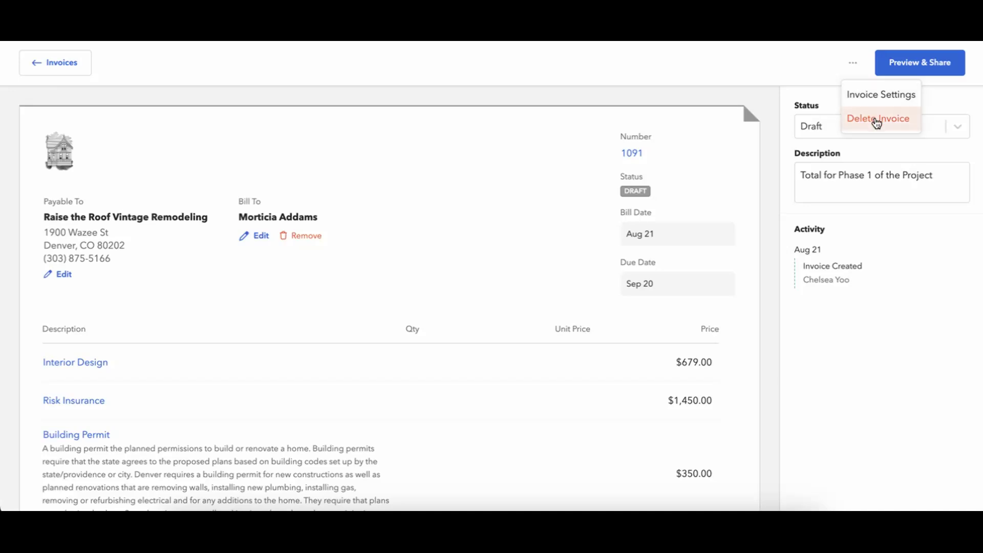
- Open the client preview of the invoice, set the client-visible total to Summary, apply it and check the result
click(921, 73)
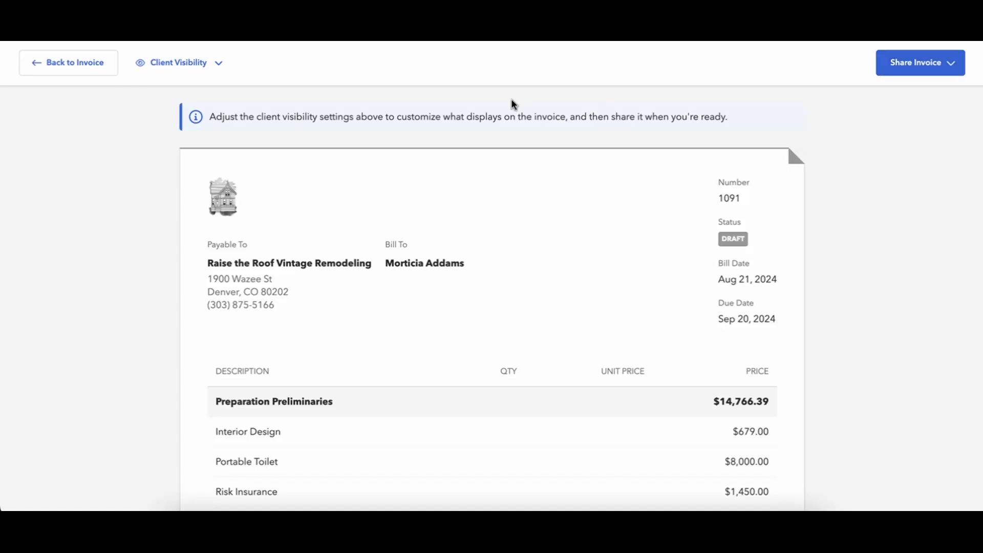
click(202, 67)
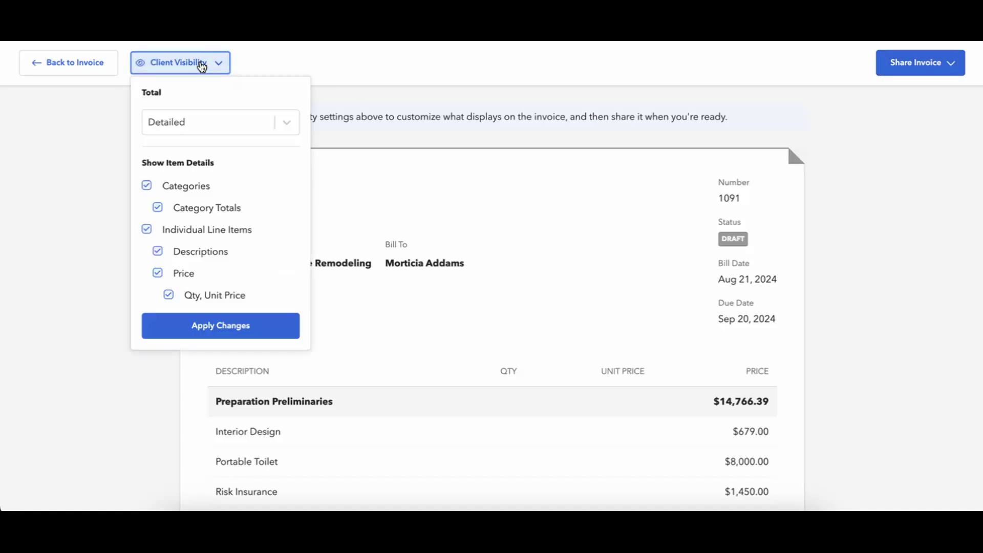
click(225, 123)
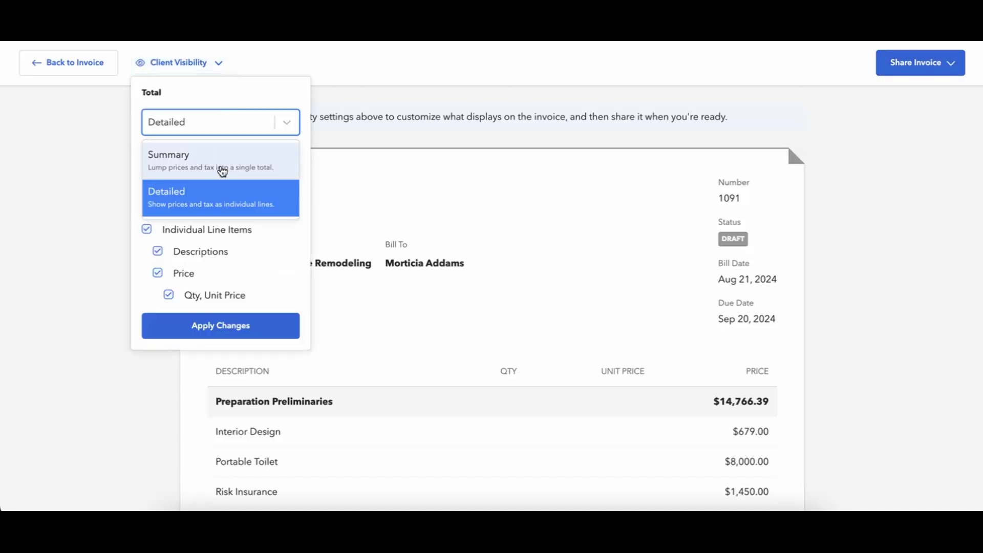
click(222, 172)
click(242, 260)
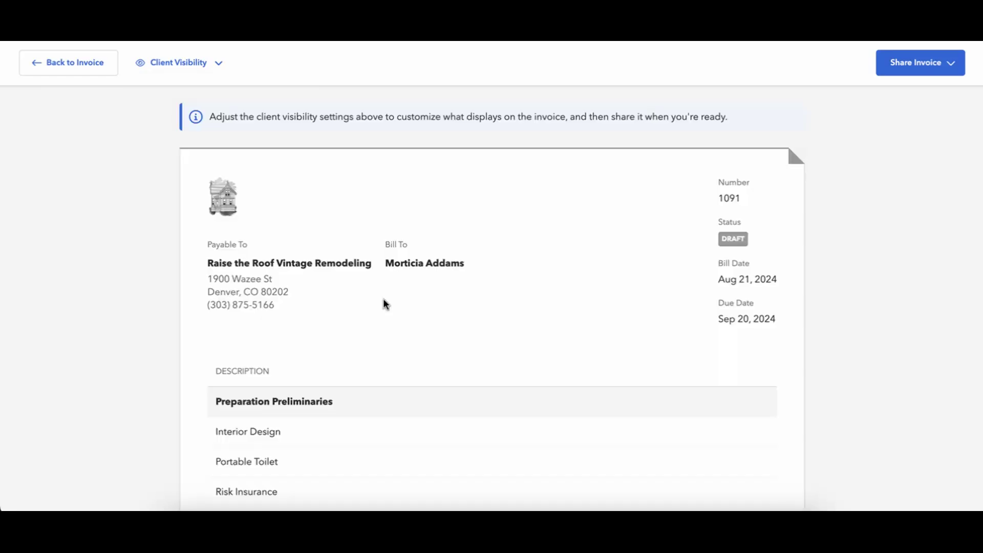
scroll(387, 305, down, 10)
scroll(386, 304, up, 10)
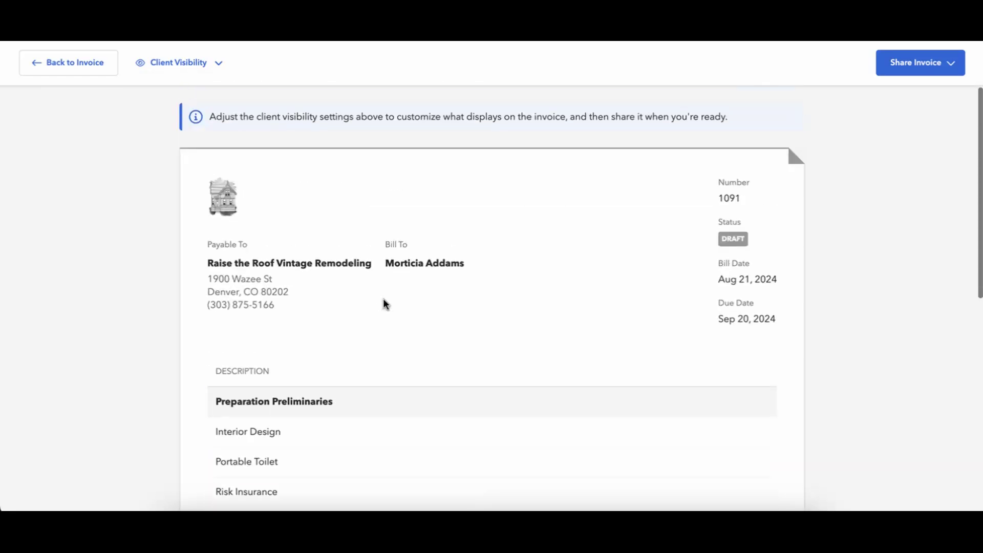
- Set the client-visible total to Detailed, hide Qty, Unit Price, apply the changes and check the preview
click(204, 66)
click(206, 125)
click(200, 194)
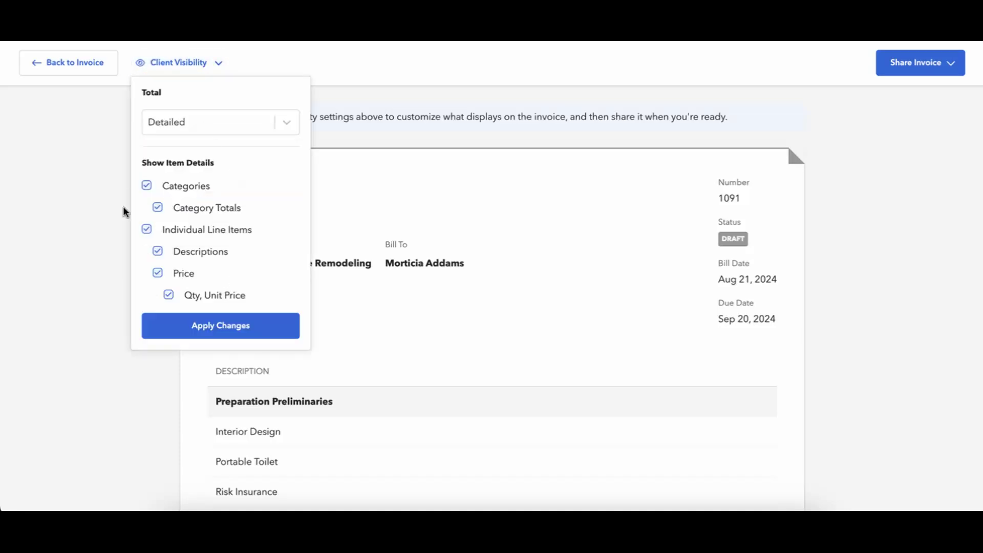
click(169, 295)
click(194, 327)
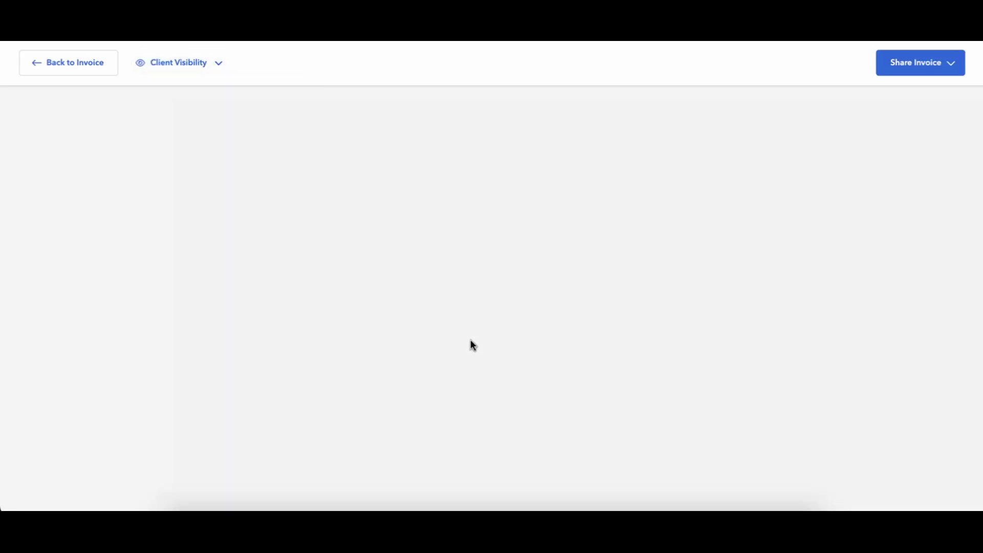
scroll(470, 343, down, 10)
scroll(470, 342, up, 12)
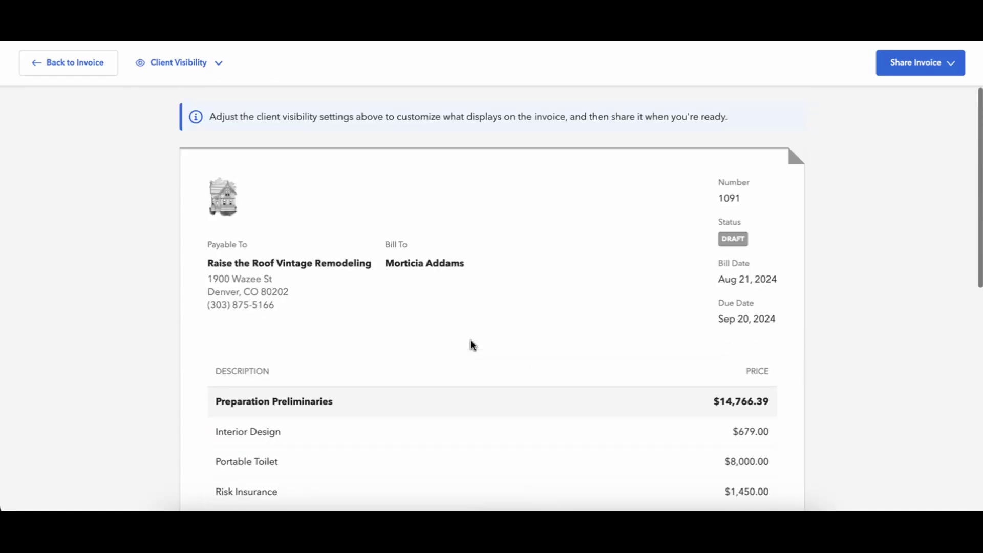
- Look over the available ways to share the invoice, and return to the invoice editor without sharing
click(913, 68)
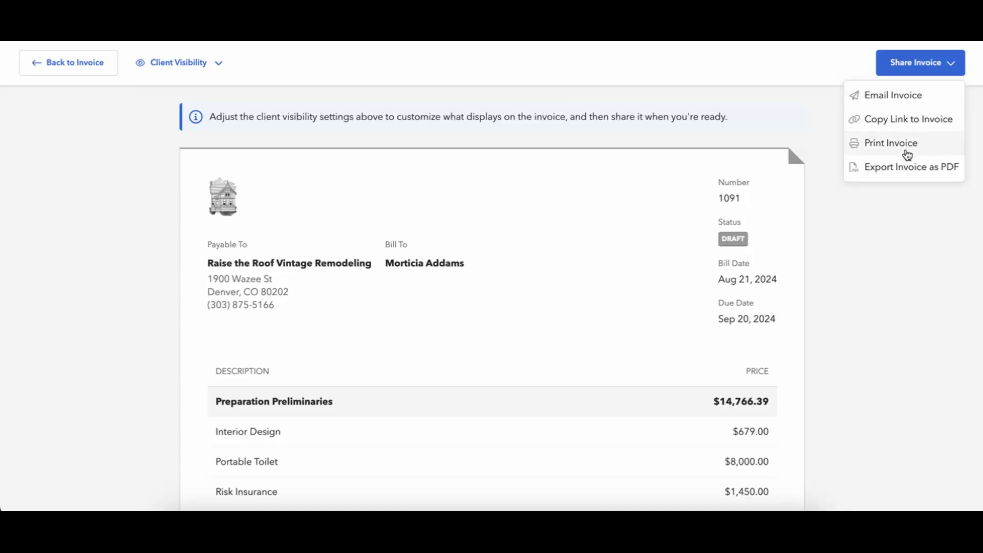
click(895, 242)
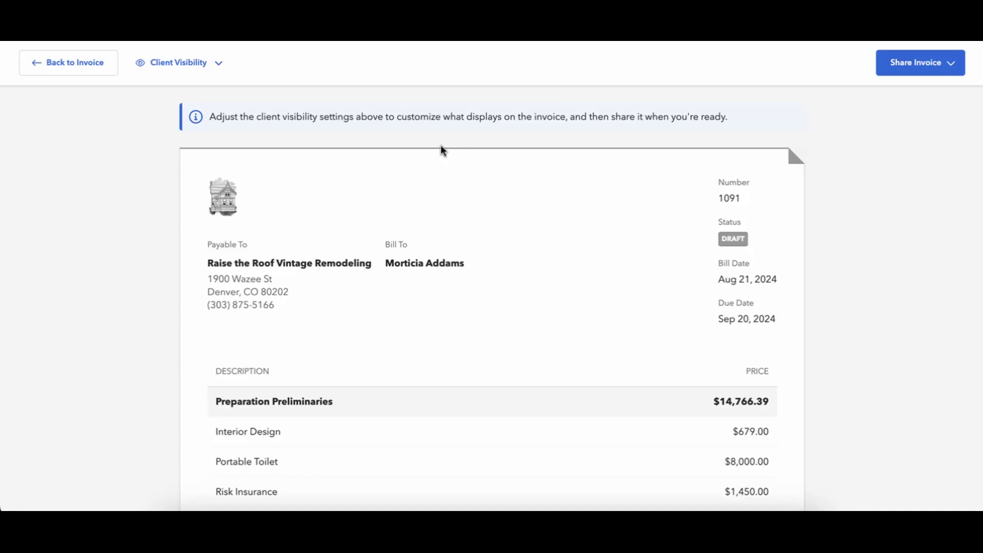
click(49, 71)
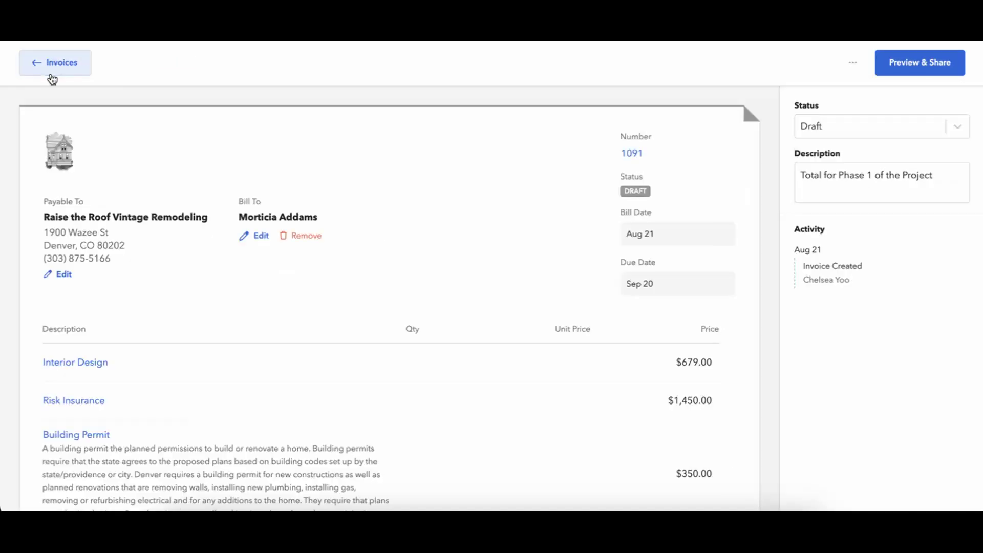
- Try the Open status on the Phase 1 invoice, and return the invoice to Draft
click(838, 126)
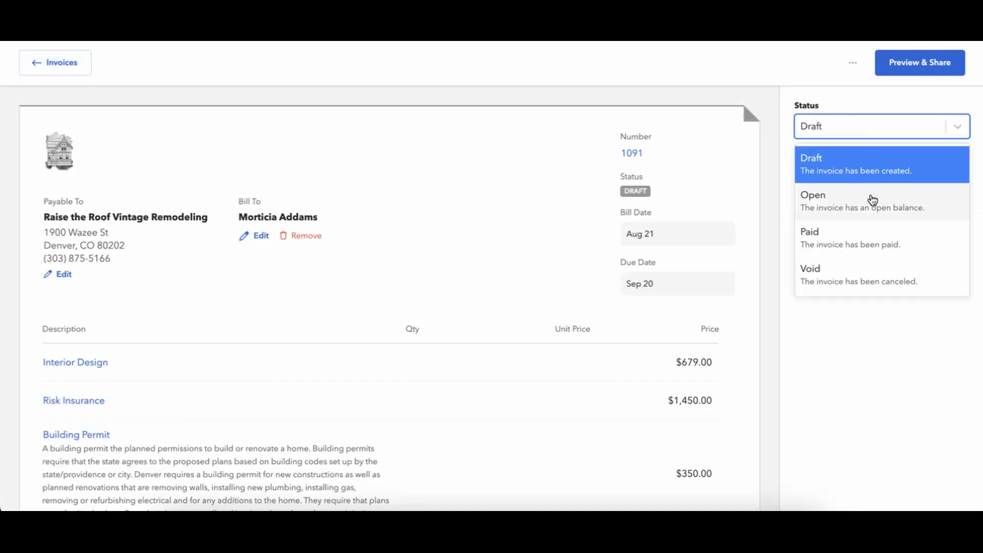
click(858, 205)
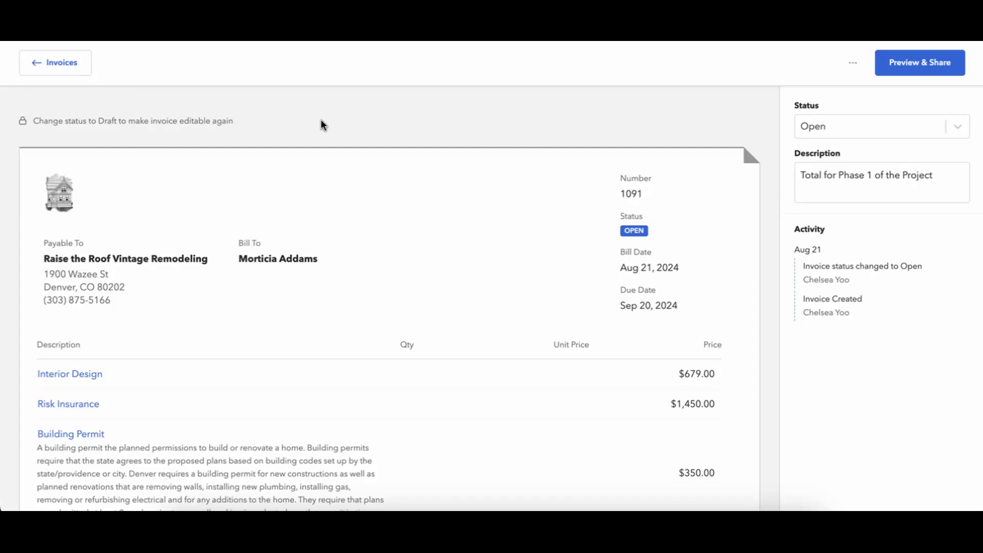
click(852, 133)
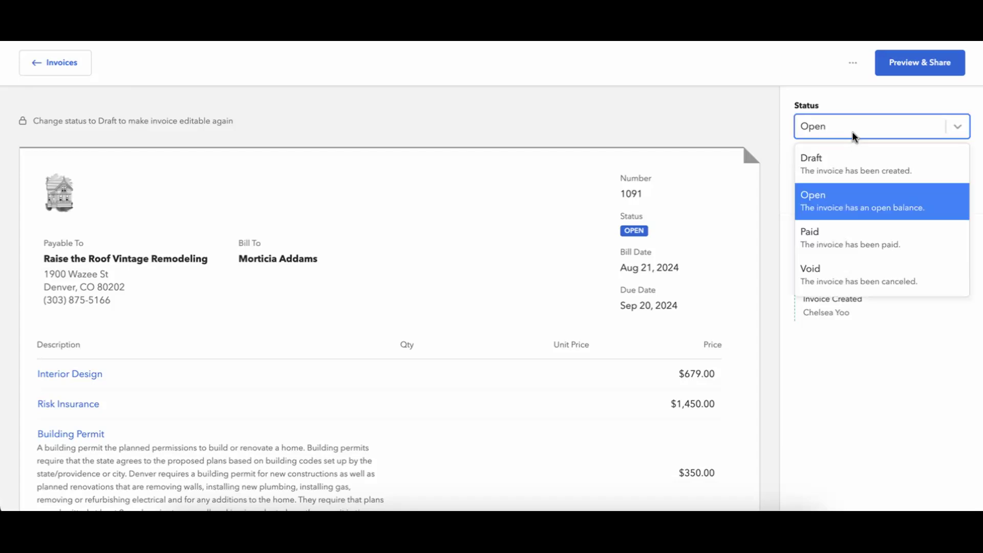
click(845, 169)
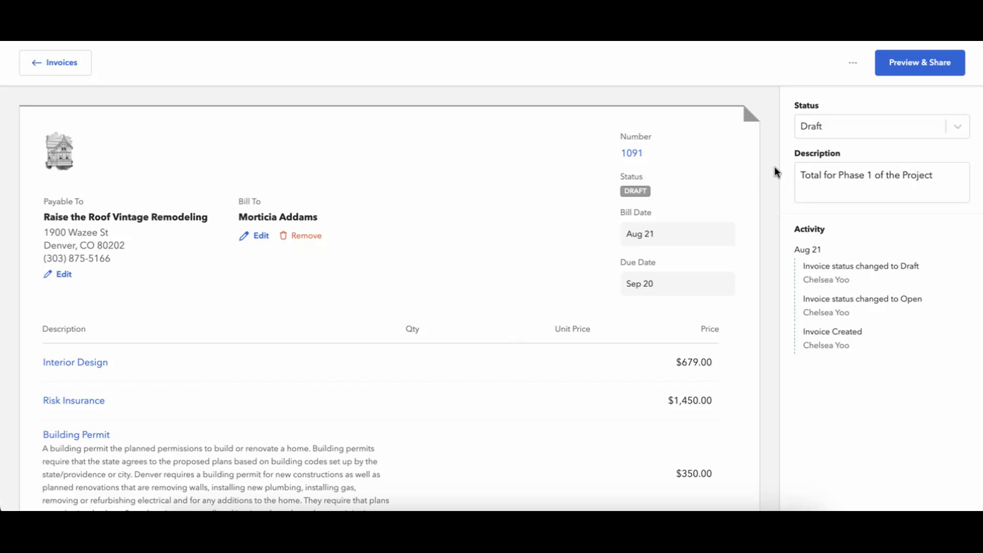
- Set the status of the Phase 1 invoice to Open
click(812, 125)
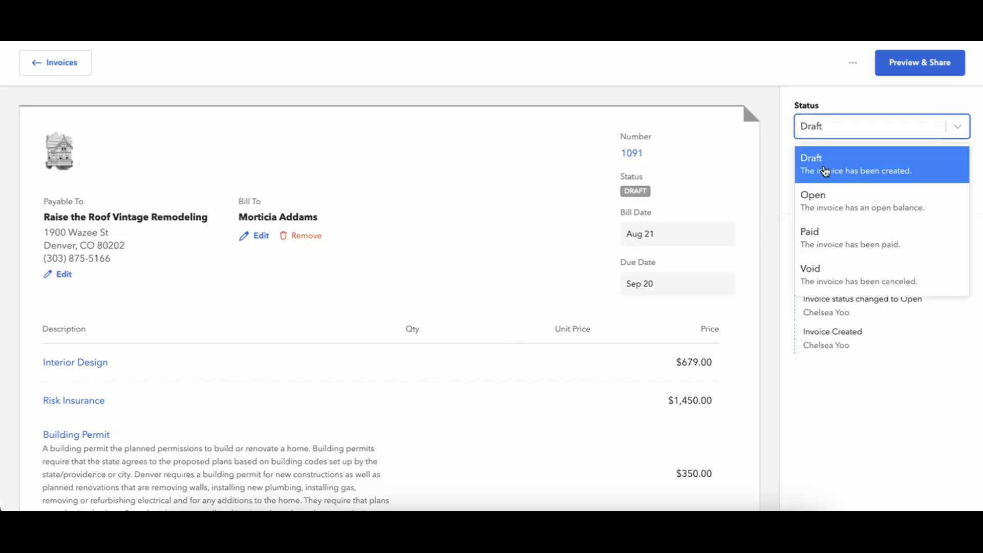
click(821, 203)
click(853, 66)
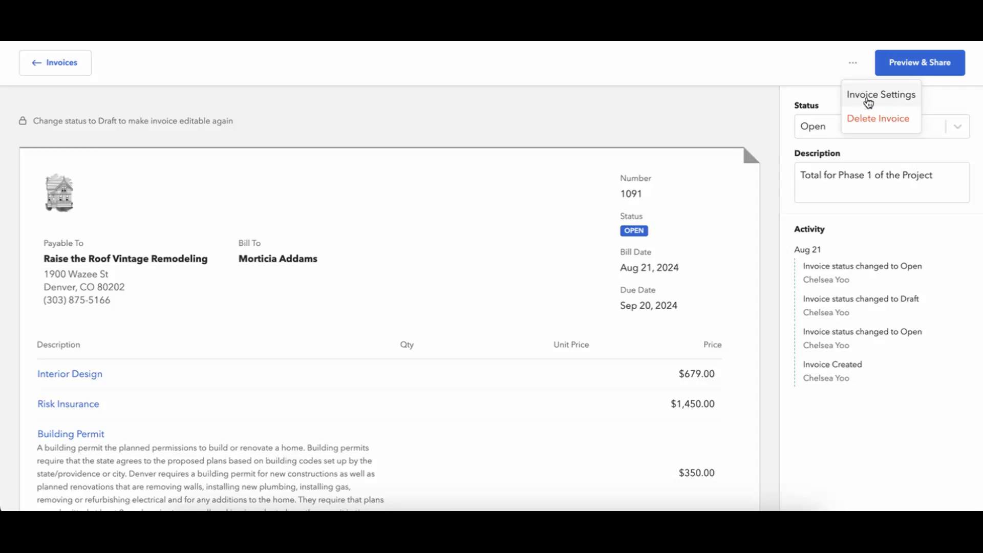
click(731, 159)
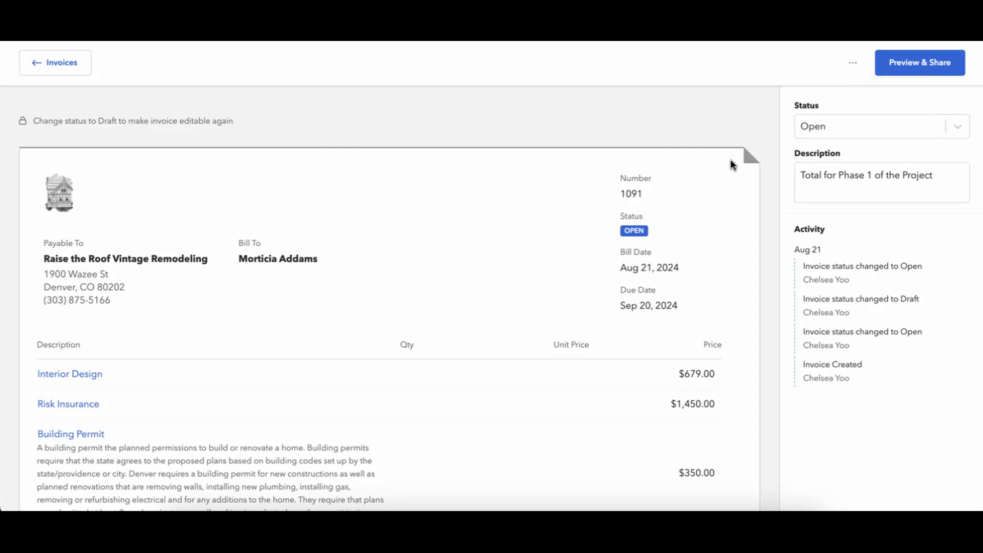
- Check the invoice's payment terms, and open the default invoice settings to examine the due date options without changing them
scroll(731, 158, down, 15)
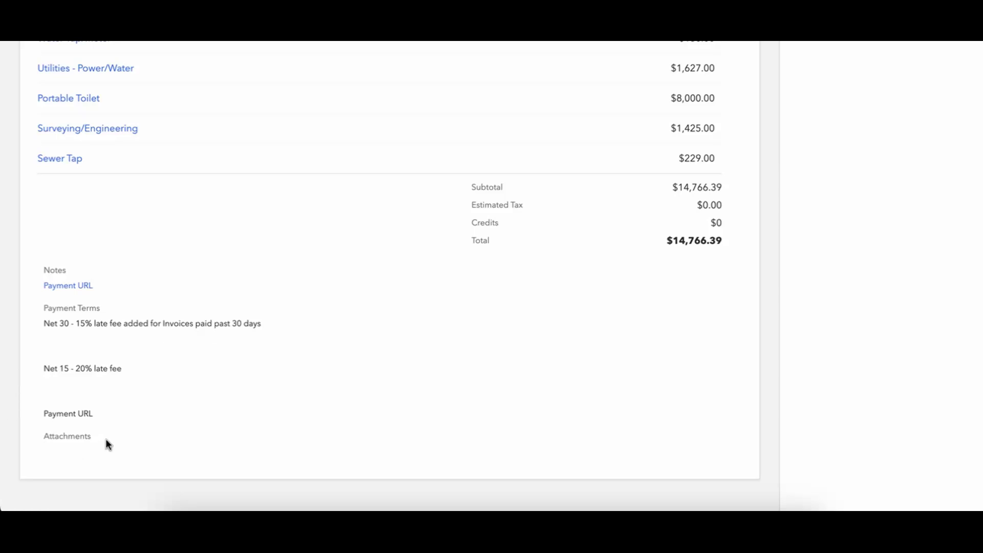
scroll(337, 416, up, 15)
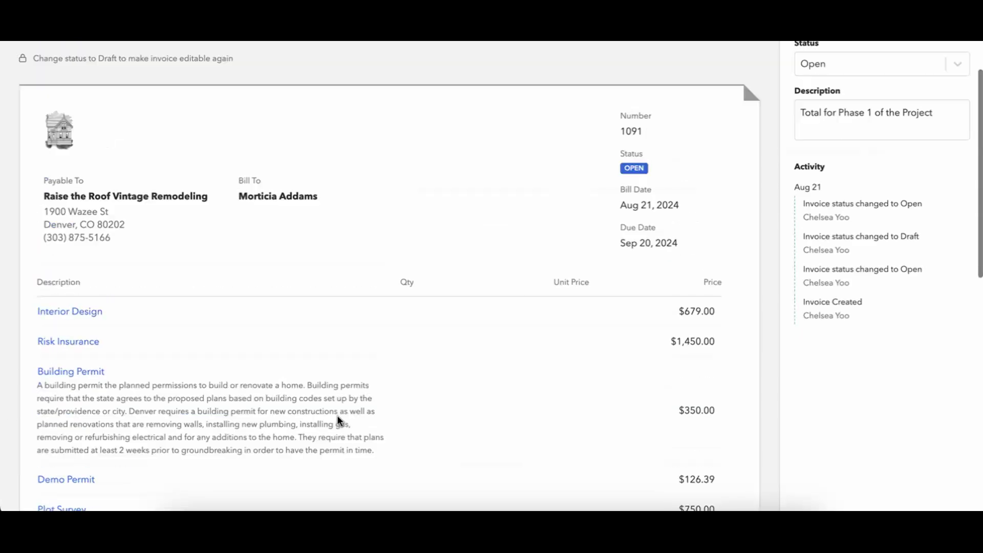
click(859, 65)
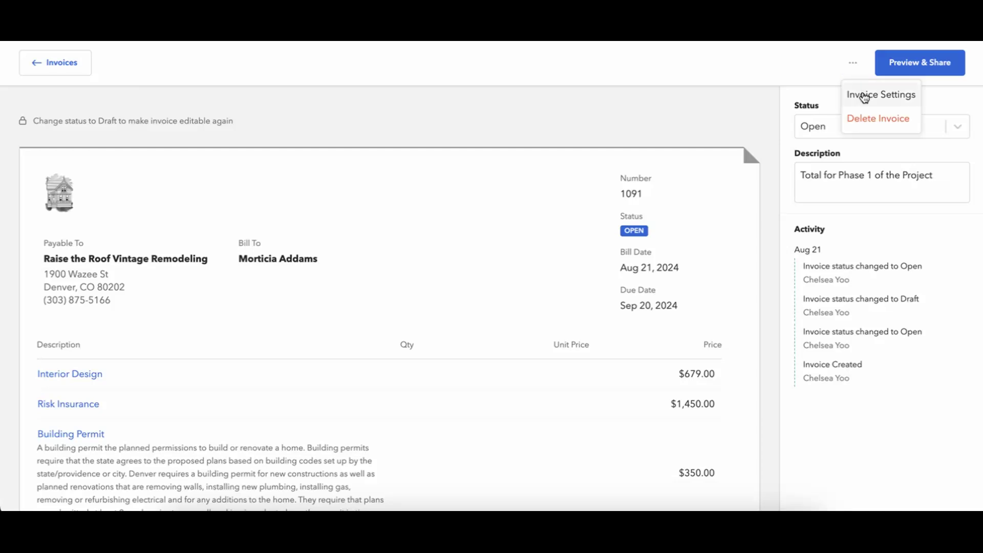
click(879, 100)
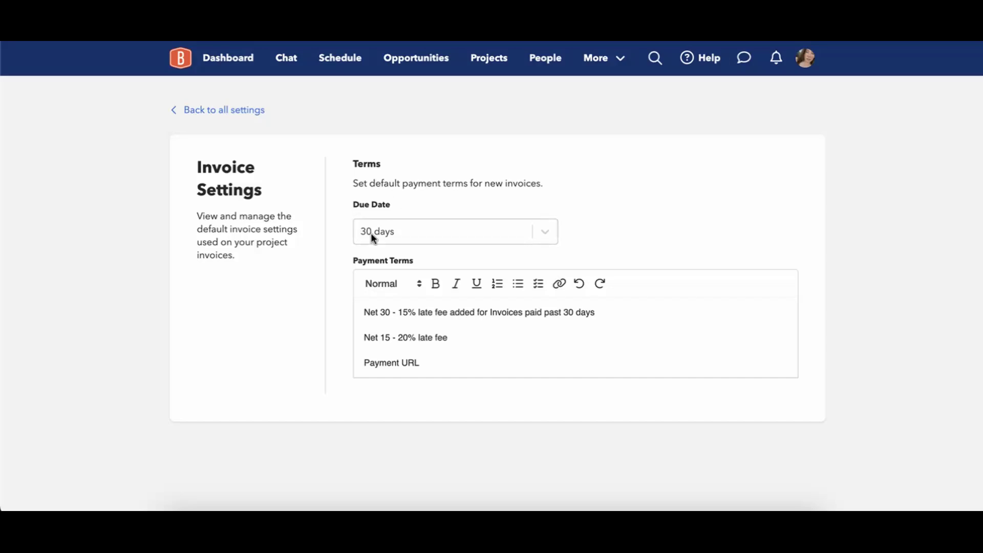
click(452, 239)
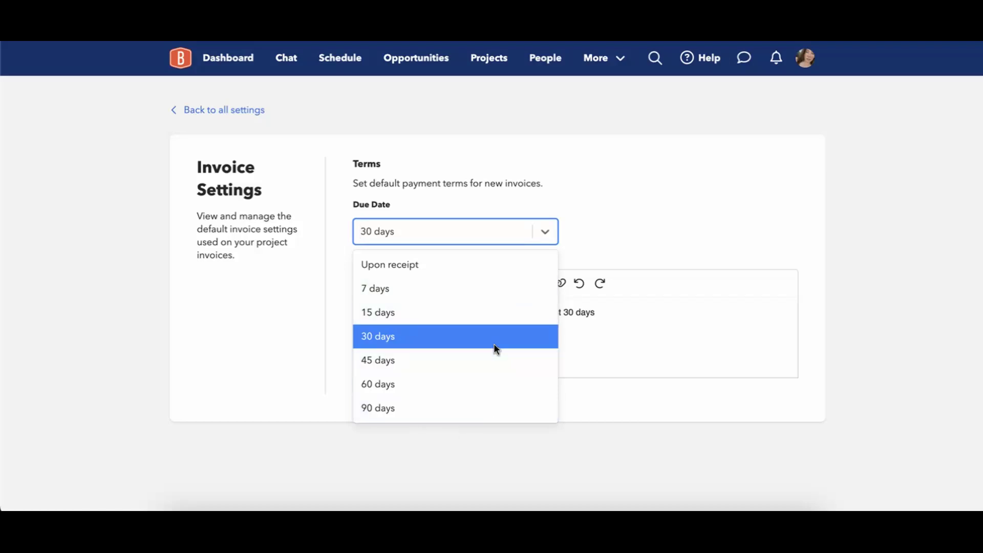
click(686, 212)
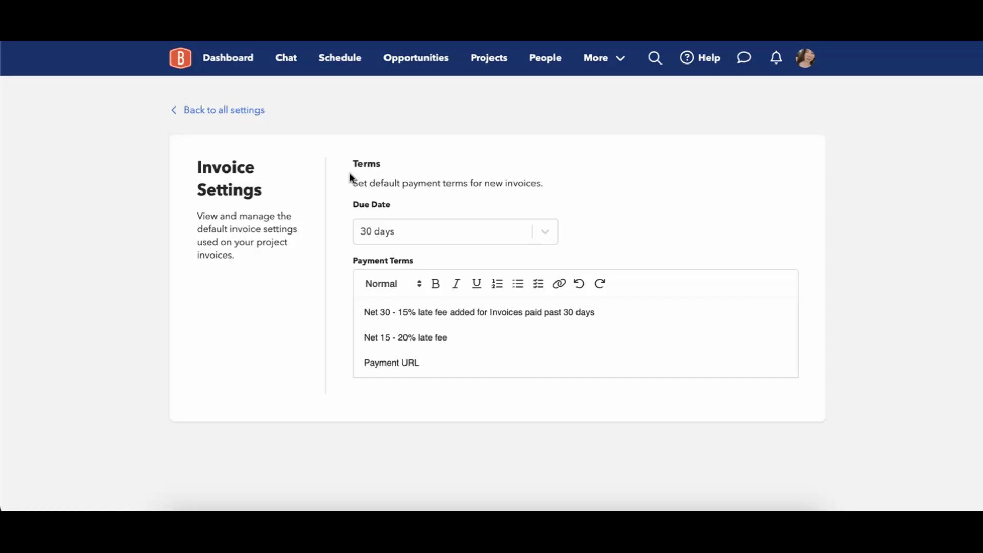
- Return to the overview of all settings and examine the available categories, including the link to the invoice settings under Financial
click(251, 112)
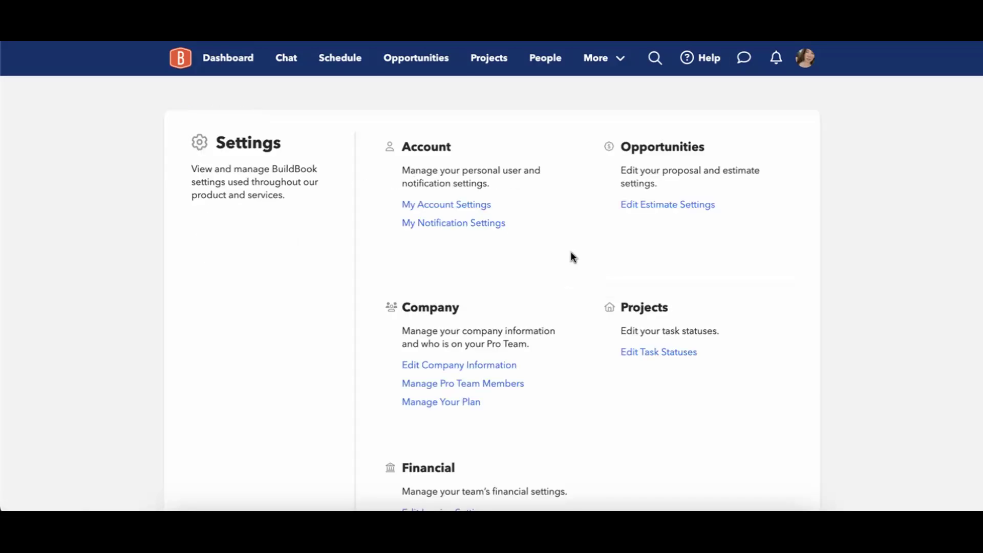
scroll(570, 256, down, 2)
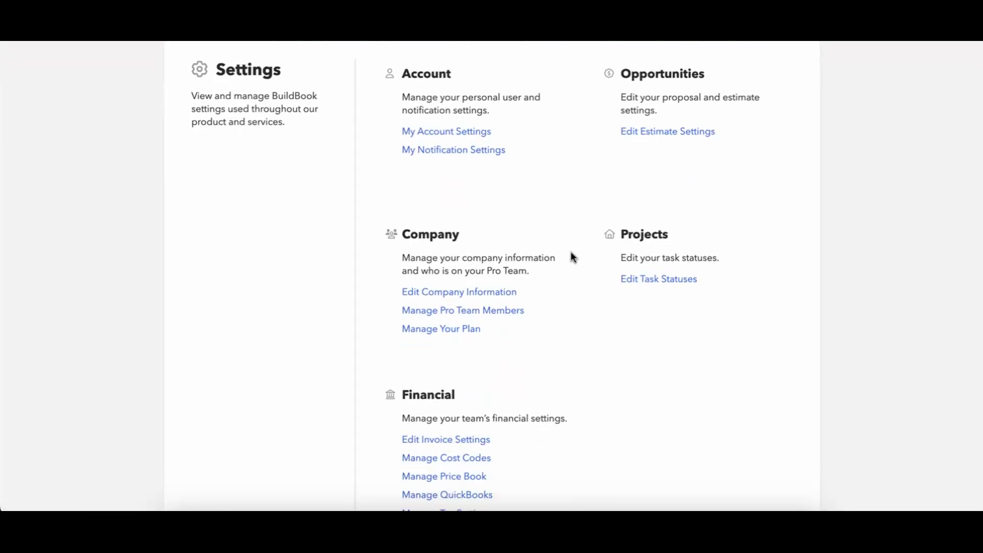
scroll(573, 257, down, 2)
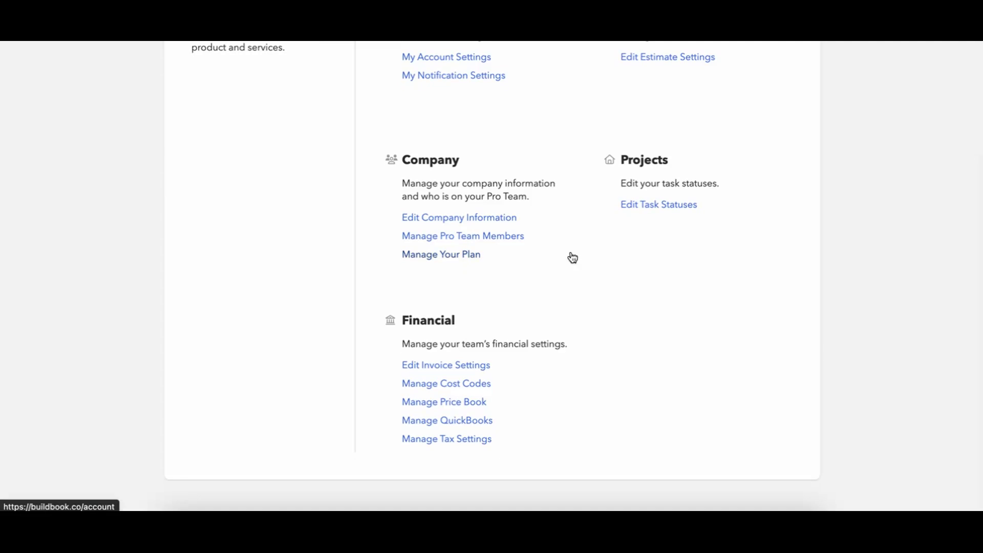
scroll(573, 257, up, 4)
scroll(573, 257, down, 3)
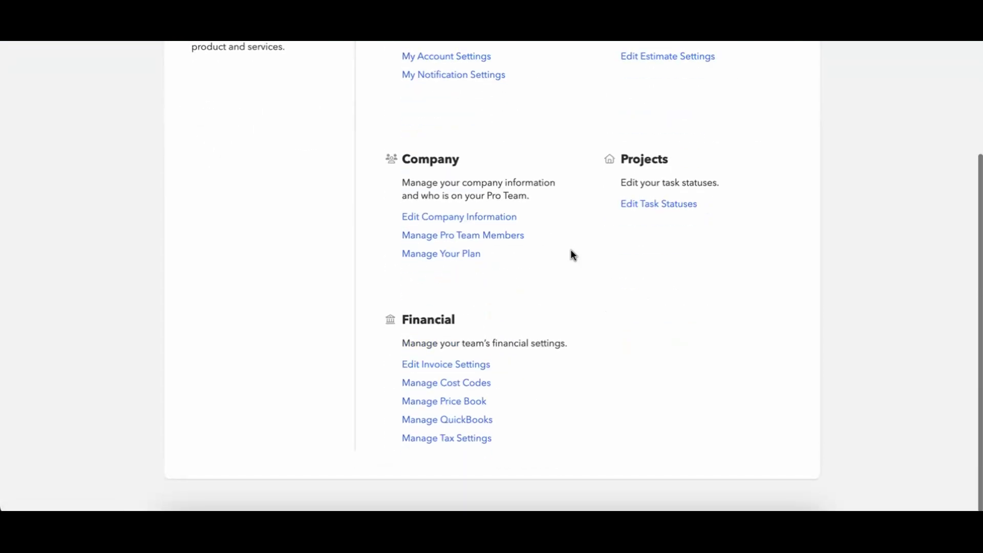
scroll(573, 256, up, 3)
scroll(573, 256, down, 3)
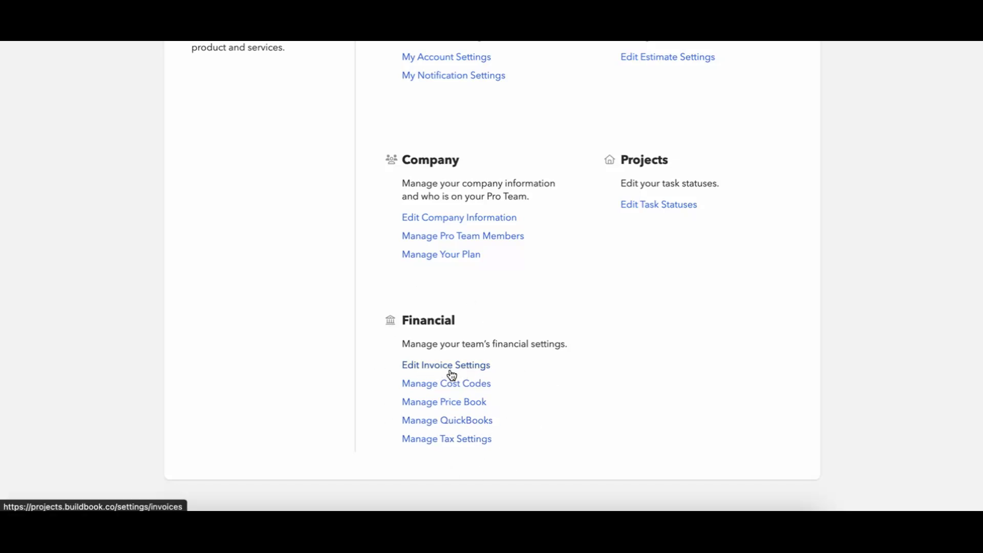
scroll(453, 375, up, 3)
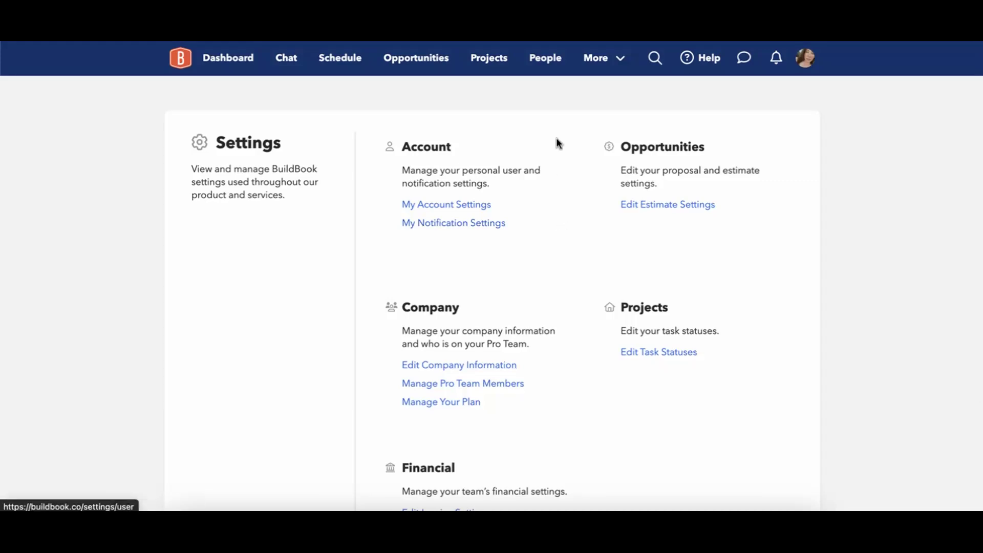